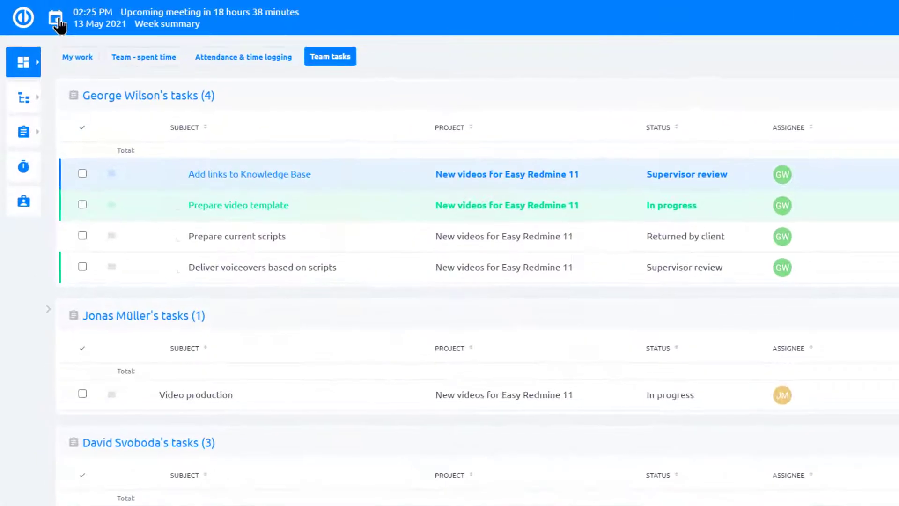
pyautogui.click(43, 15)
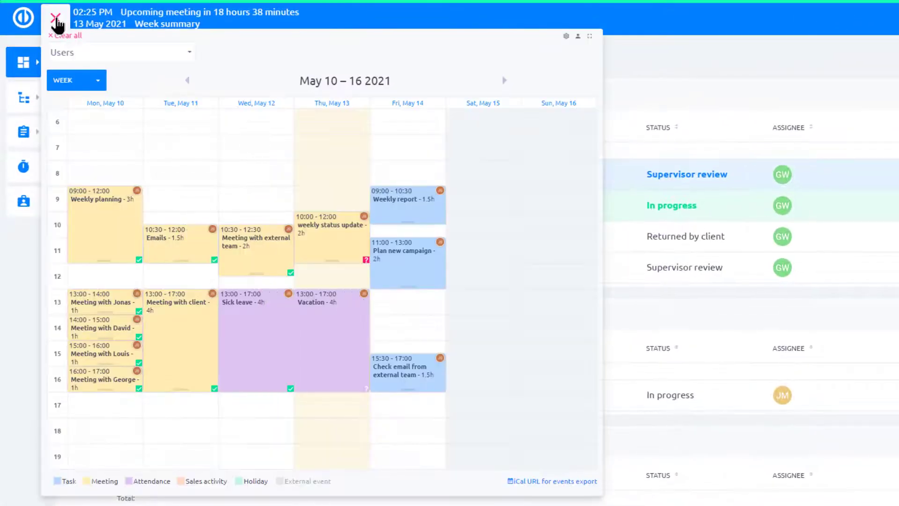
pyautogui.click(87, 84)
pyautogui.click(89, 122)
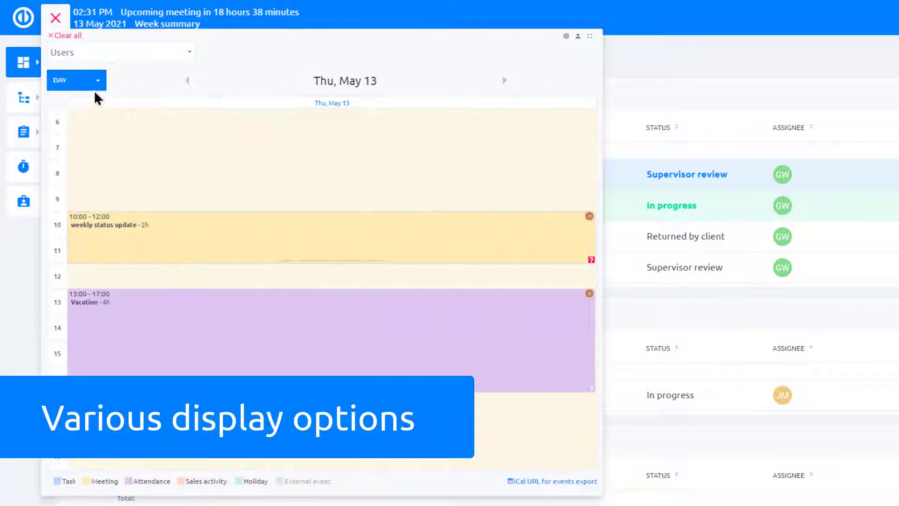
pyautogui.click(93, 87)
pyautogui.click(85, 143)
pyautogui.click(90, 83)
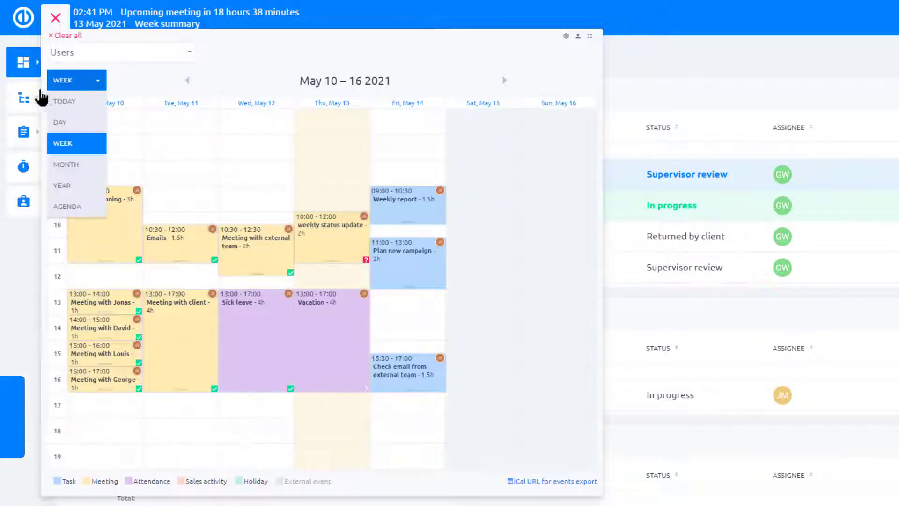
pyautogui.click(98, 83)
pyautogui.scroll(-2, 76, 351)
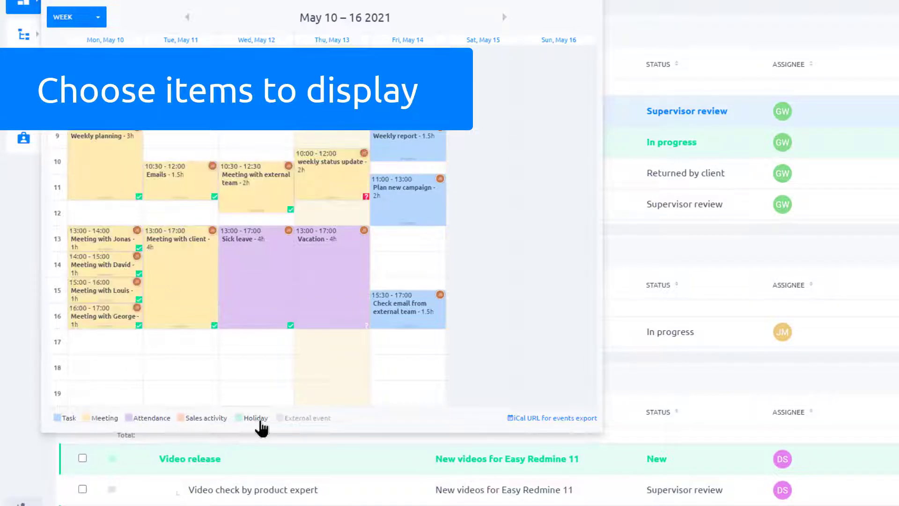
pyautogui.scroll(1, 120, 315)
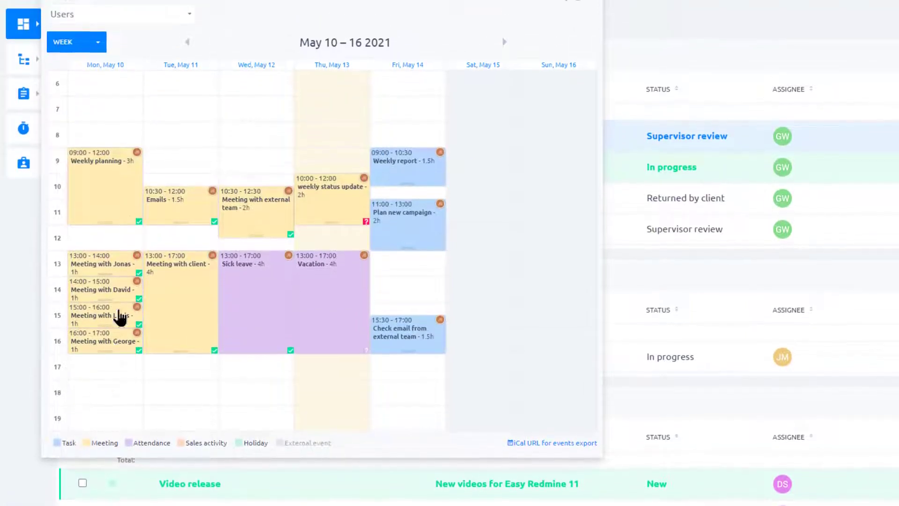
pyautogui.scroll(1, 105, 211)
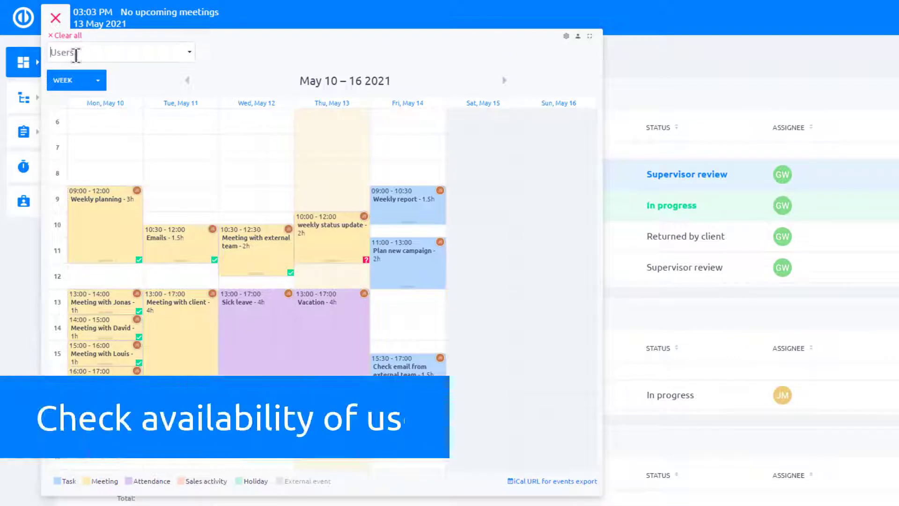
pyautogui.click(70, 54)
pyautogui.write('jo')
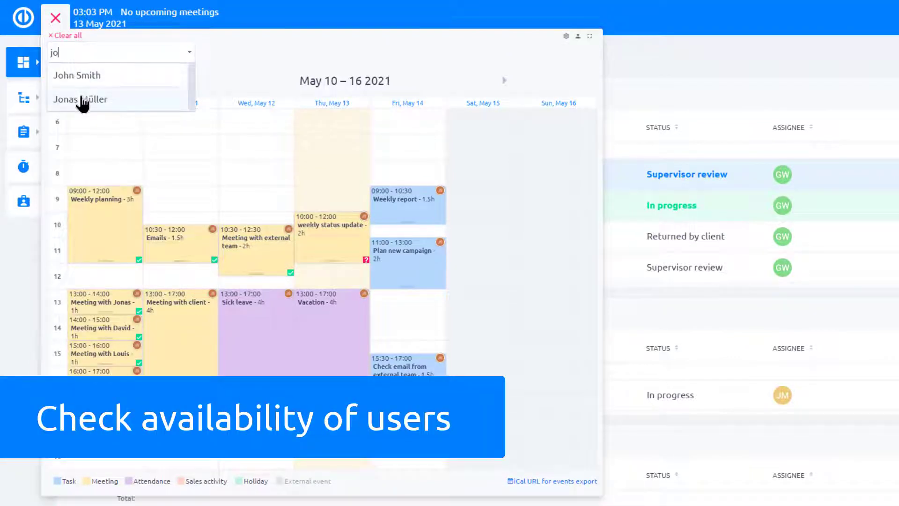
pyautogui.click(81, 100)
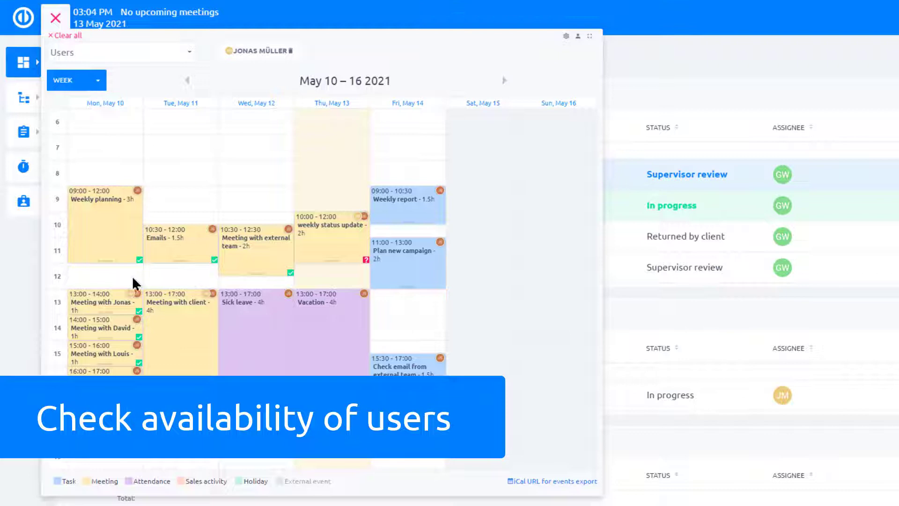
pyautogui.click(131, 296)
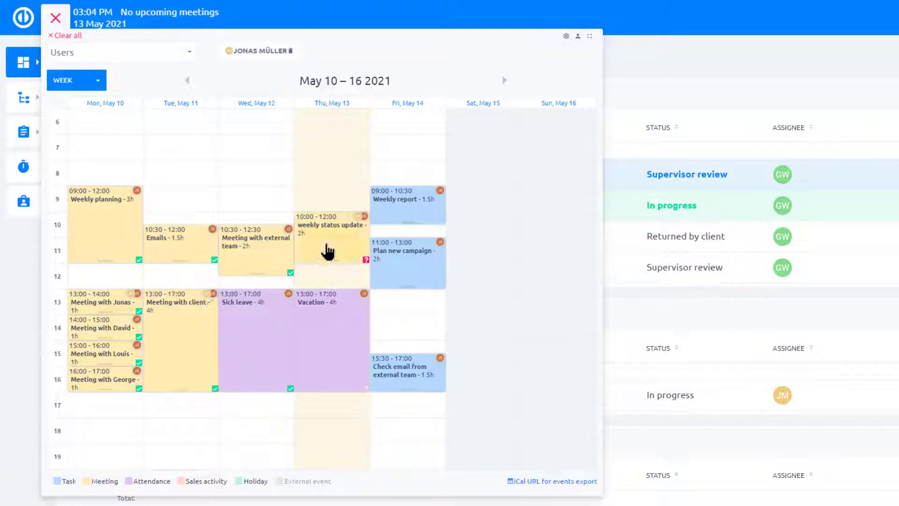
# Begin adding an external calendar from the scheduler settings.
pyautogui.click(567, 41)
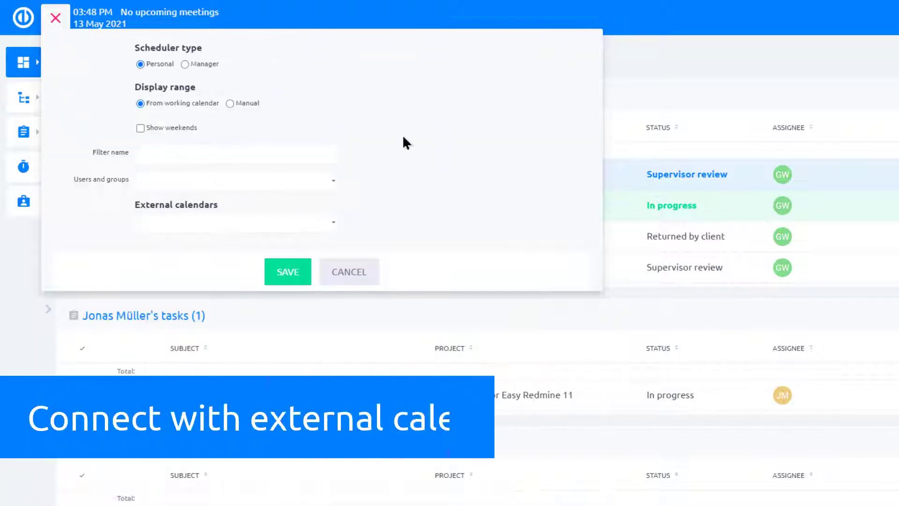
pyautogui.click(287, 220)
pyautogui.click(282, 249)
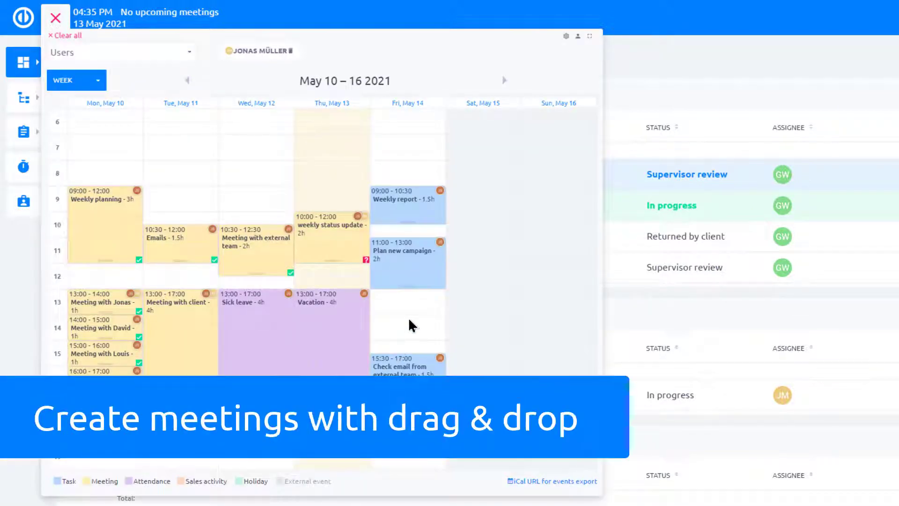
# Create a Friday 14:00–15:00 meeting with project 'New videos for Easy Redmine 11'.
pyautogui.moveTo(408, 318); pyautogui.dragTo(404, 340)
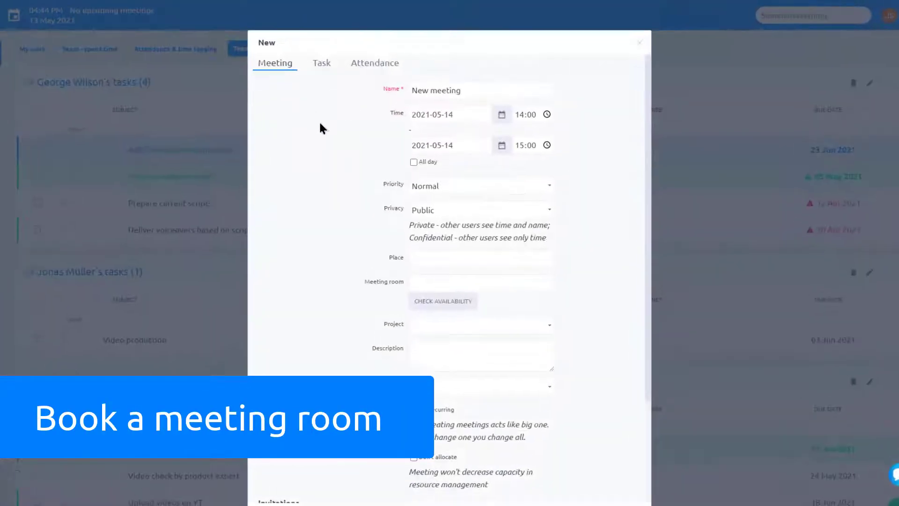
pyautogui.click(413, 317)
pyautogui.write('easy')
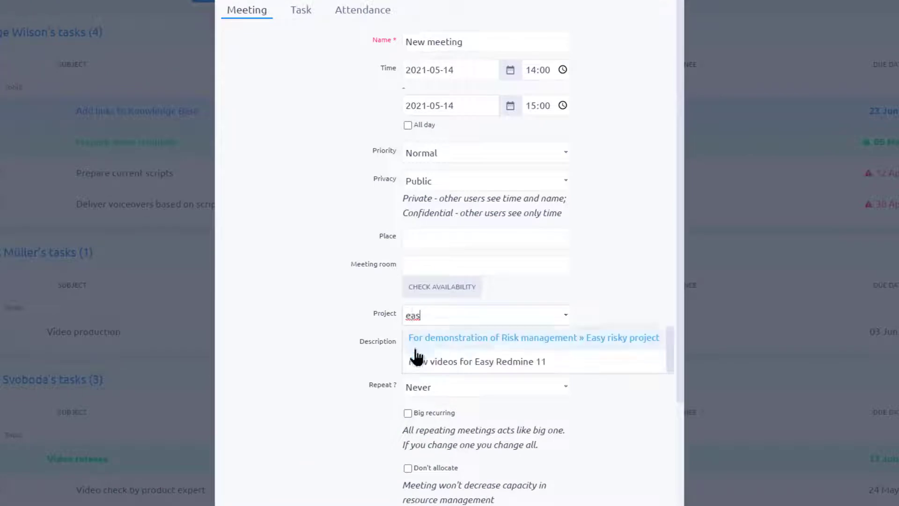
pyautogui.click(415, 360)
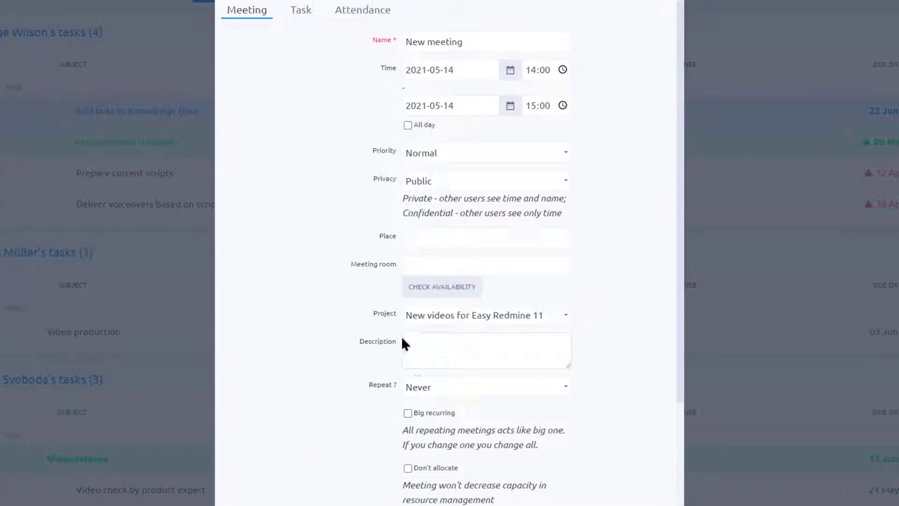
pyautogui.scroll(-5, 404, 342)
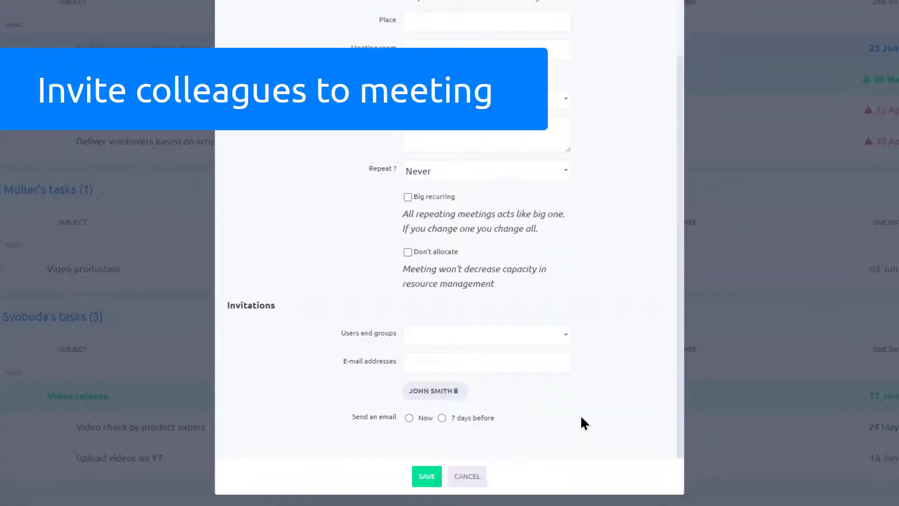
pyautogui.click(410, 418)
pyautogui.click(426, 337)
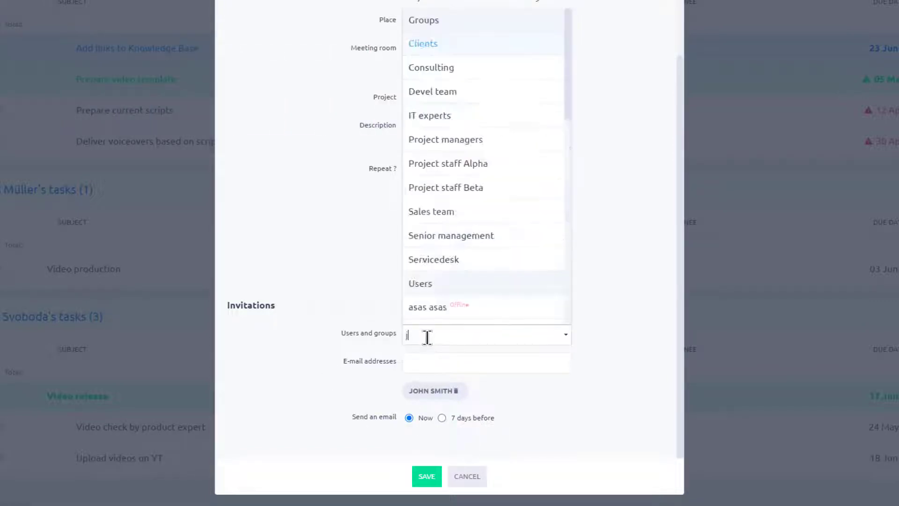
pyautogui.write('mü')
pyautogui.click(428, 357)
pyautogui.write('external.email@example.com')
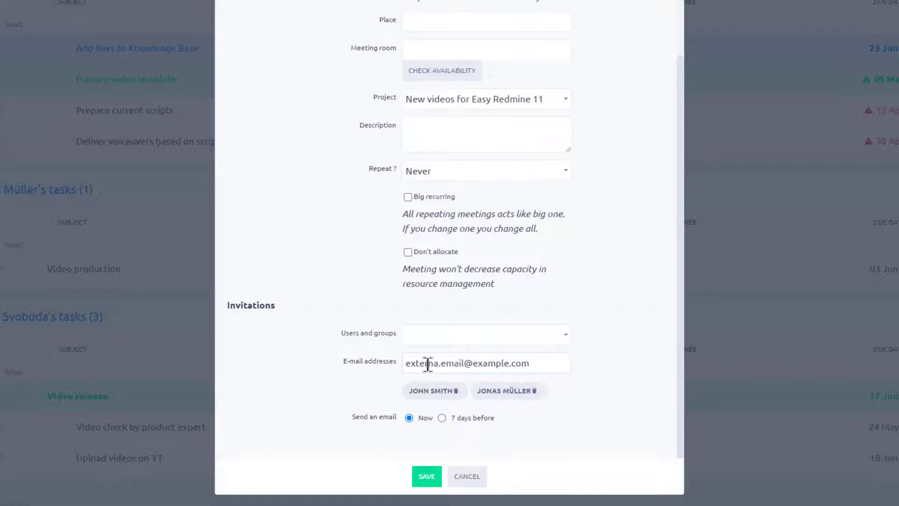